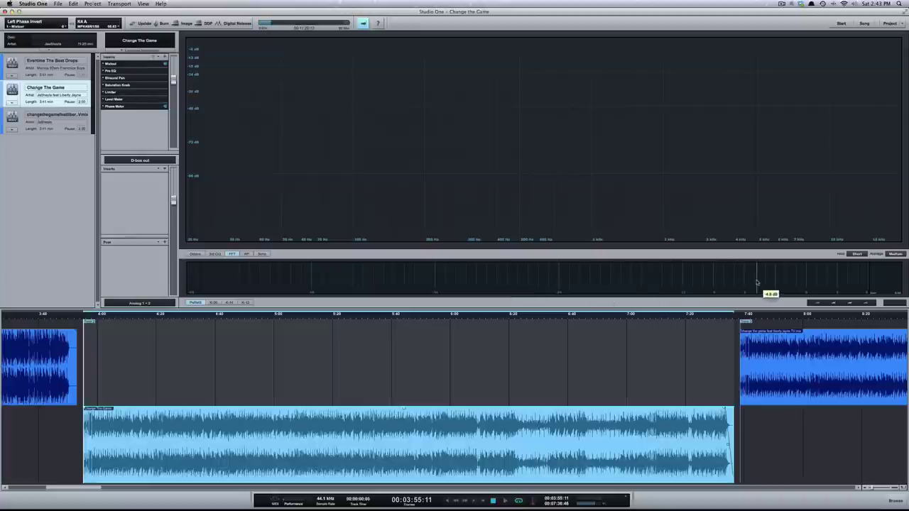
Review the level meter's Peak/RMS options and play Change The Game to read its peak and RMS levels
right_click(793, 279)
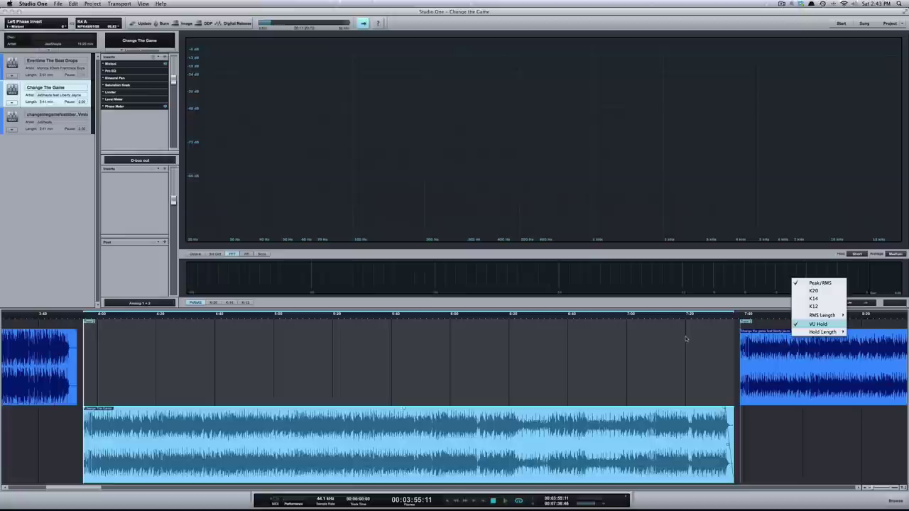
click(686, 338)
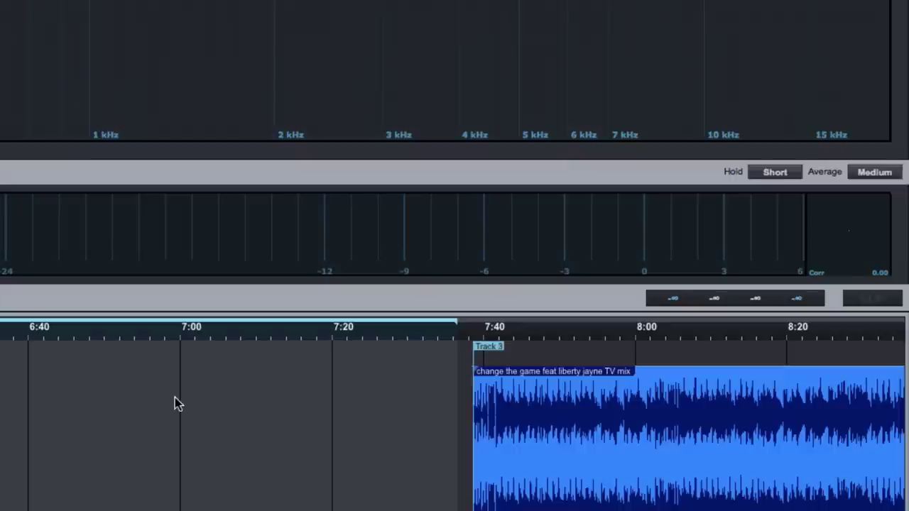
key(space)
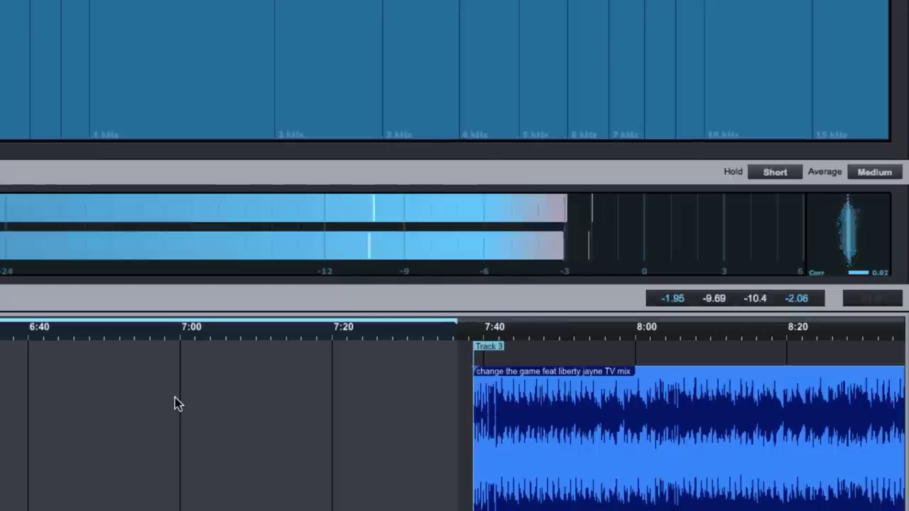
mouse_move(514, 263)
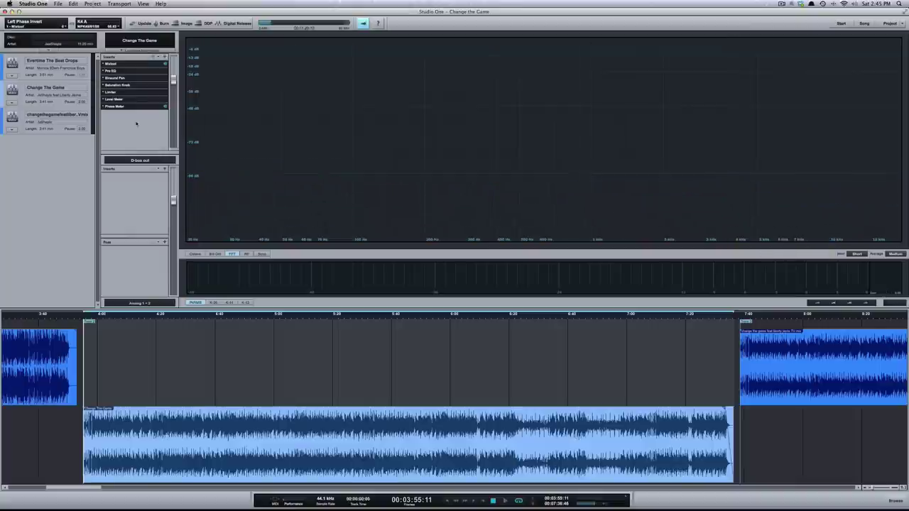
Open the Phase Meter insert on Change The Game and play from about 5:10 to examine the stereo correlation
click(115, 106)
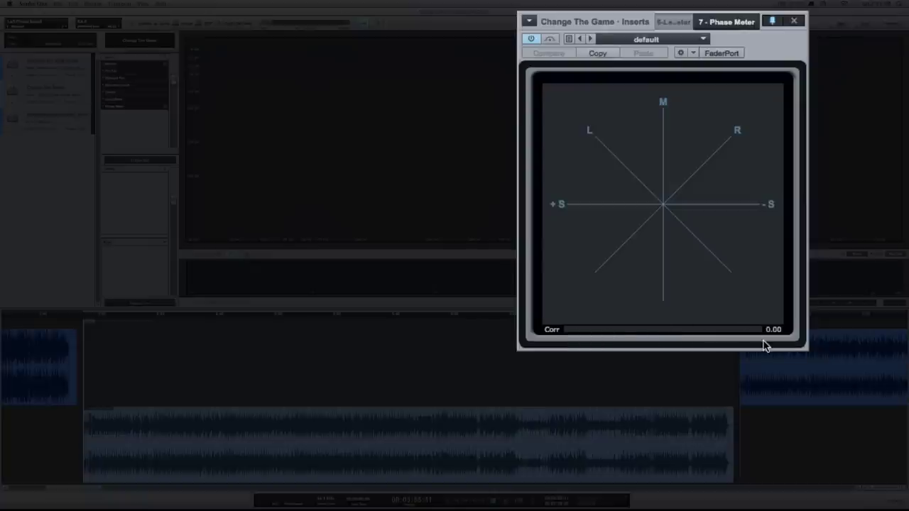
click(306, 314)
key(space)
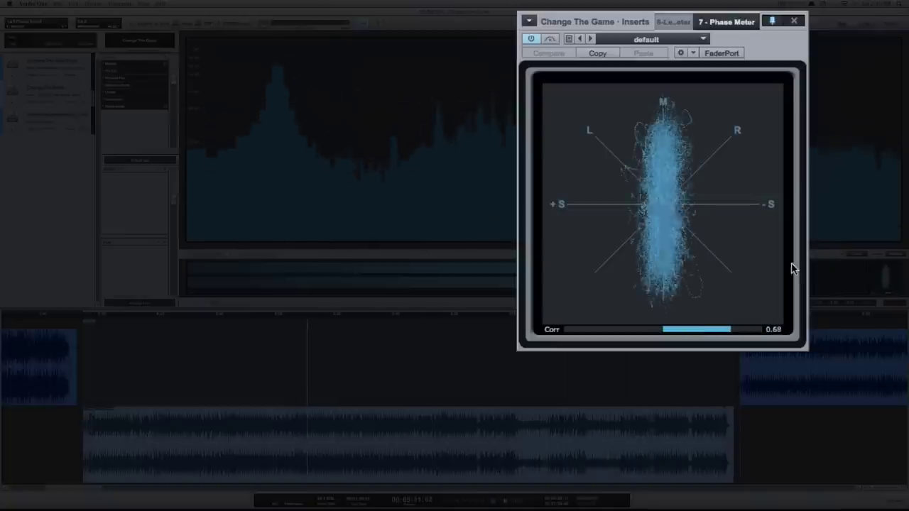
key(space)
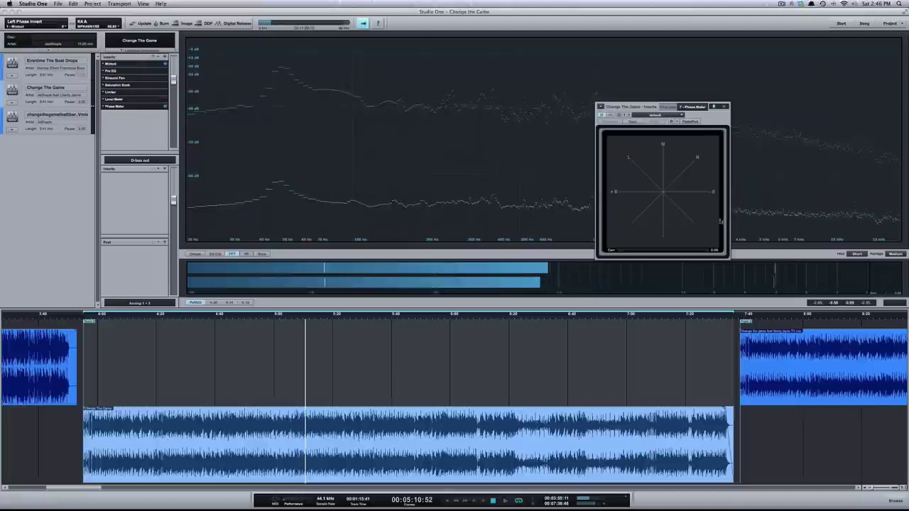
Play the track with Mixtool's Invert Left to examine the phase correlation, and close Mixtool
click(111, 65)
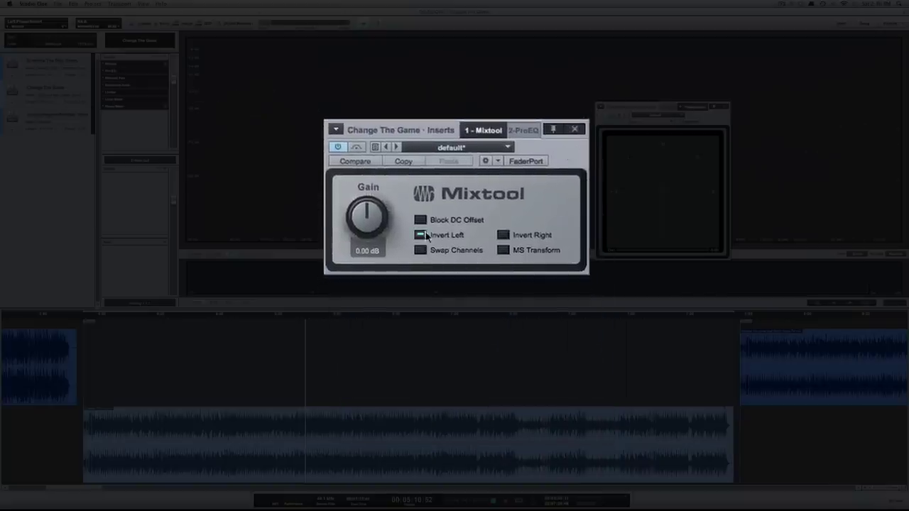
key(space)
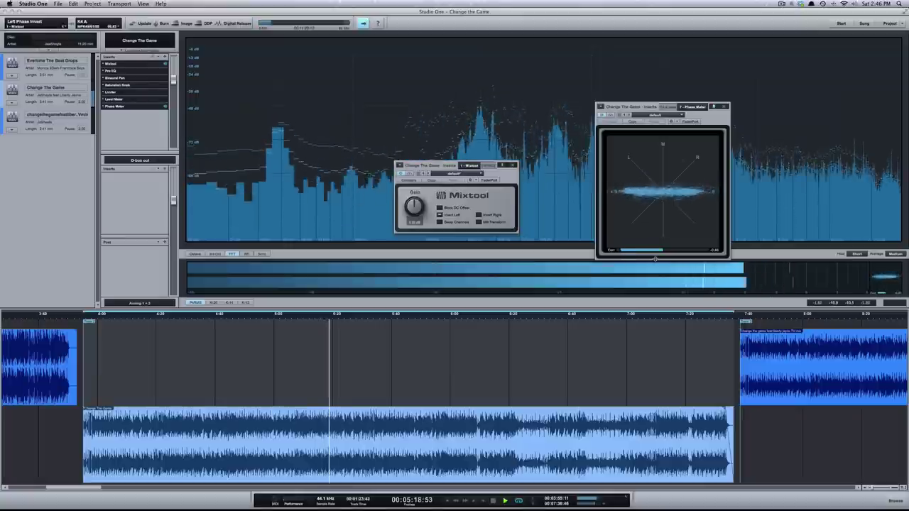
key(space)
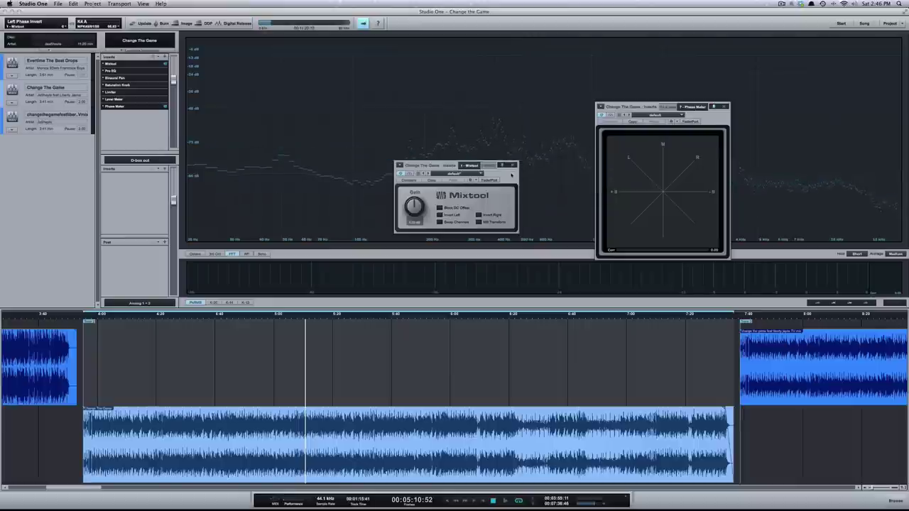
drag(509, 168, 562, 182)
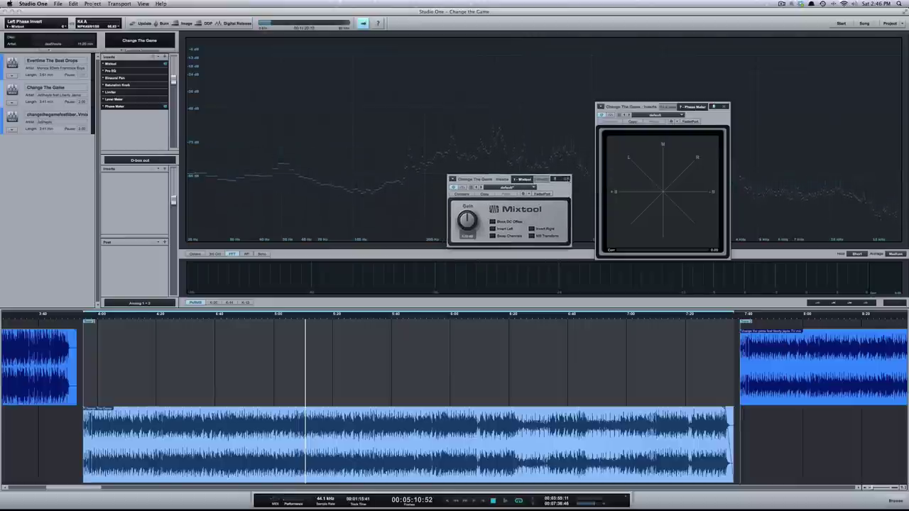
click(566, 179)
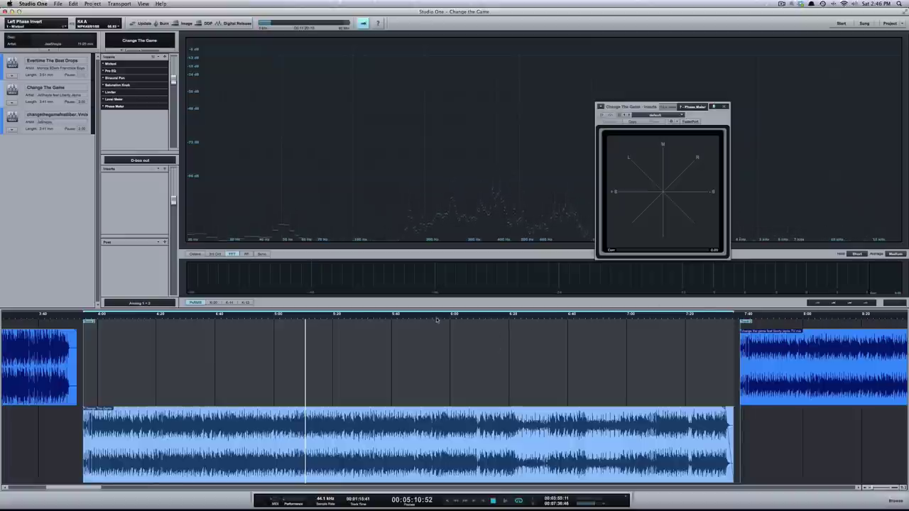
Play the track from about 4:45, close the Phase Meter and examine the peak and RMS readings
click(231, 317)
key(space)
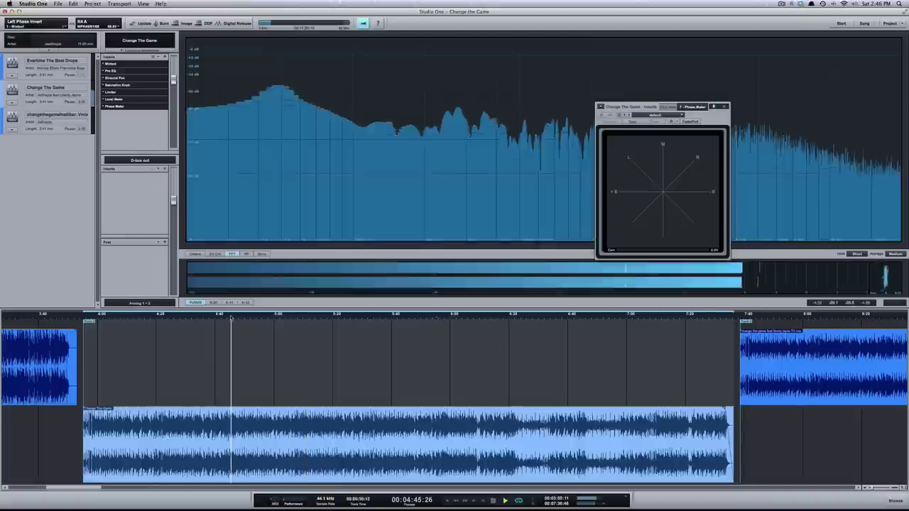
click(723, 106)
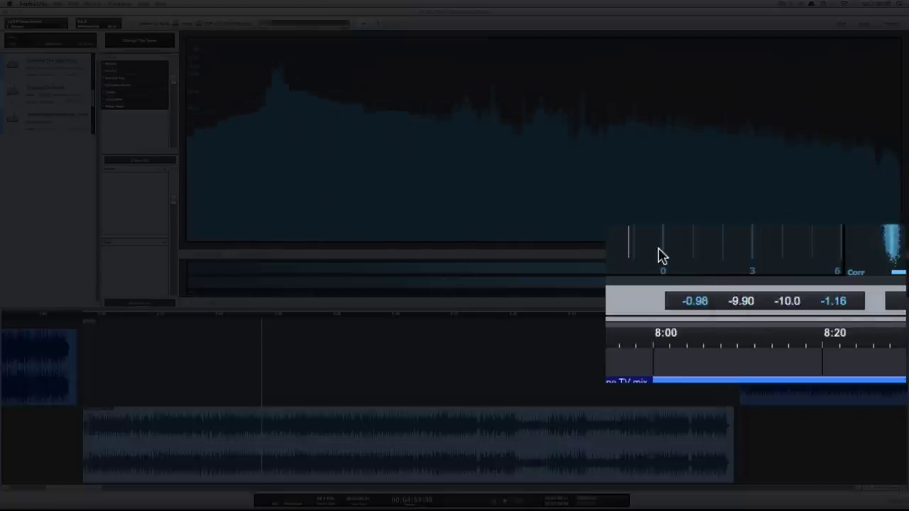
mouse_move(811, 302)
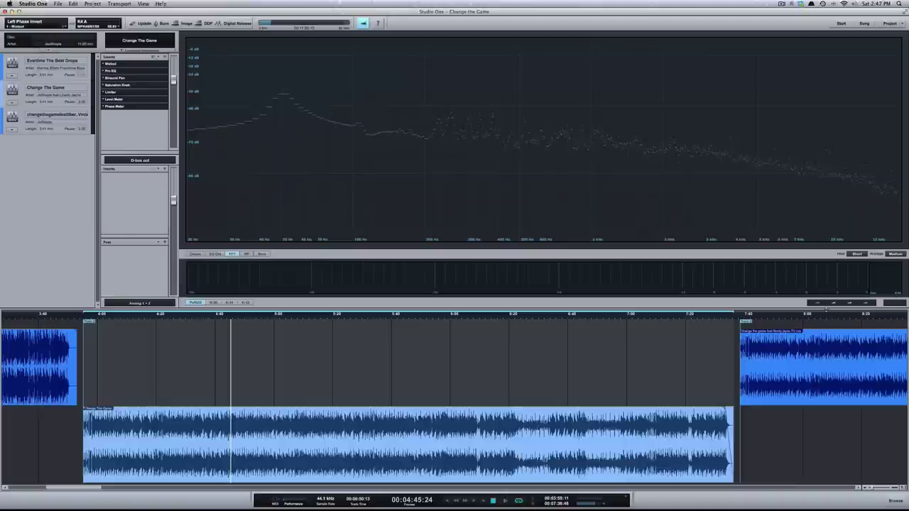
Open and activate the Pro EQ insert on Change The Game, and play the track to examine its frequency spectrum
click(130, 71)
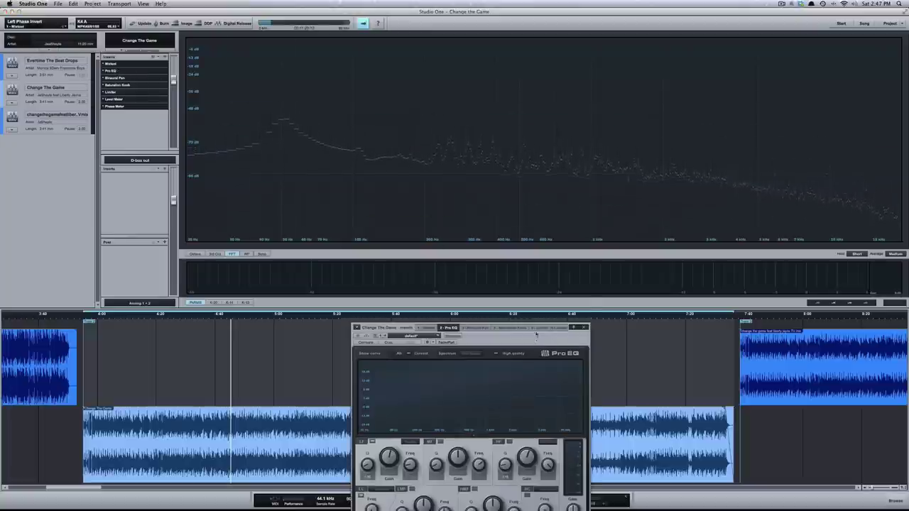
drag(534, 331, 578, 150)
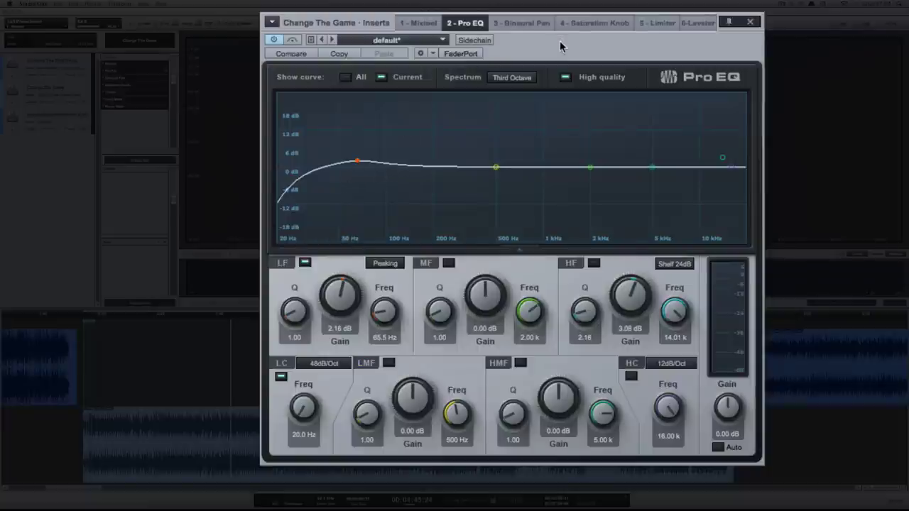
drag(560, 42, 614, 86)
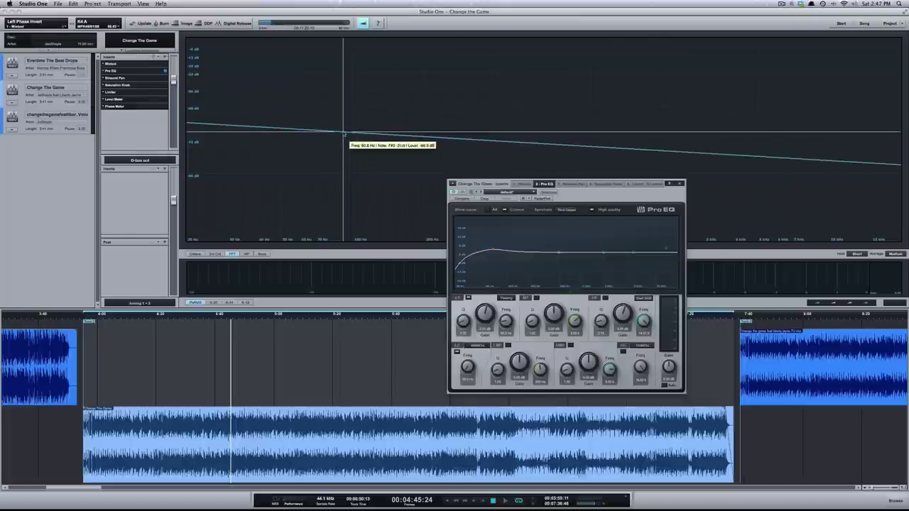
key(space)
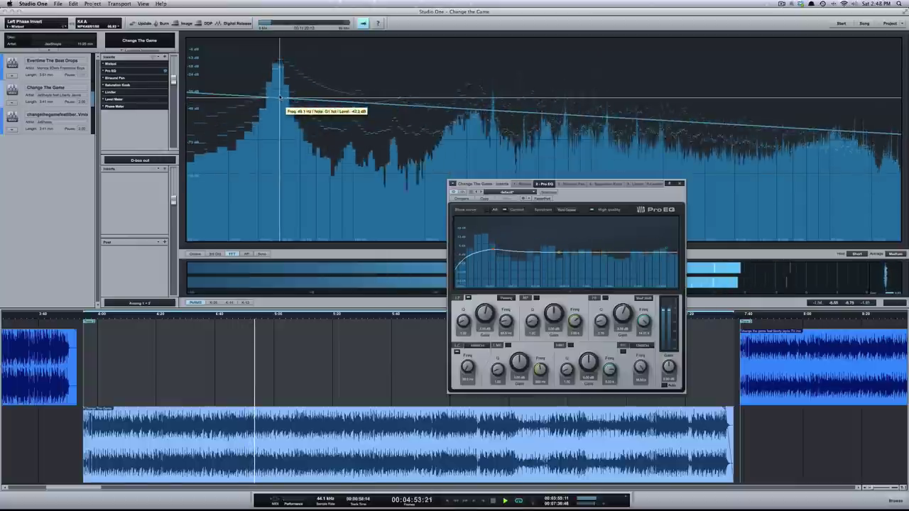
key(space)
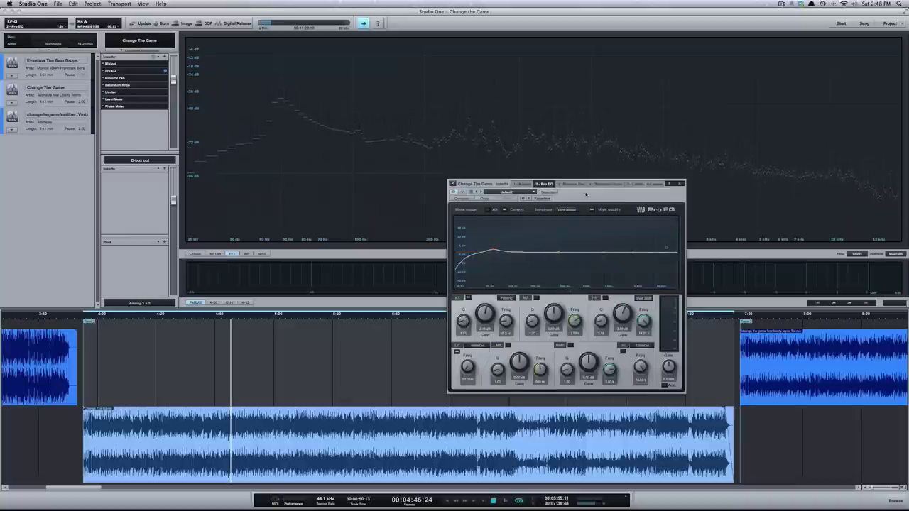
Play the track while bypassing and reactivating the Pro EQ to compare the processed and unprocessed sound
drag(586, 194, 529, 166)
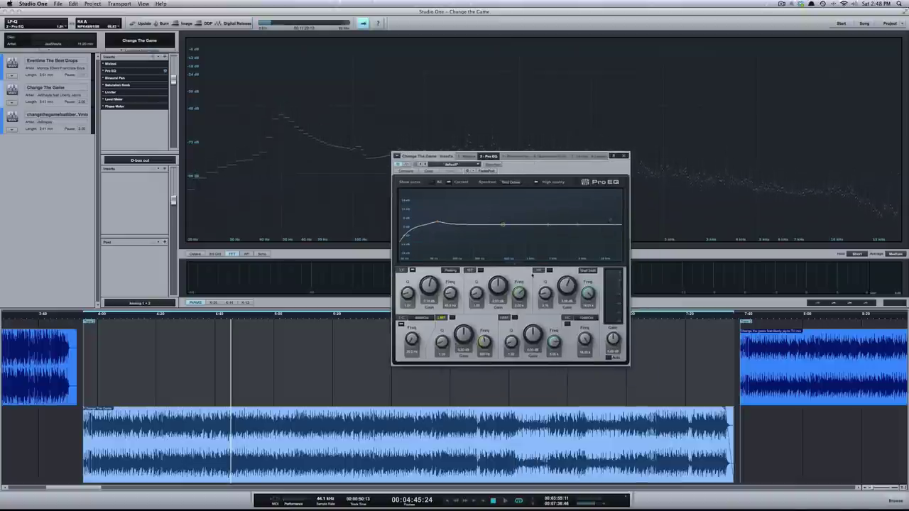
key(space)
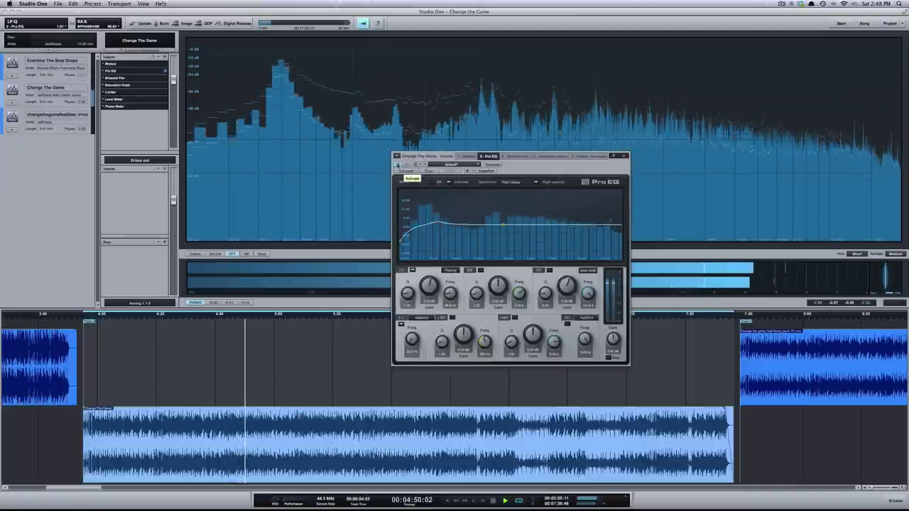
click(398, 166)
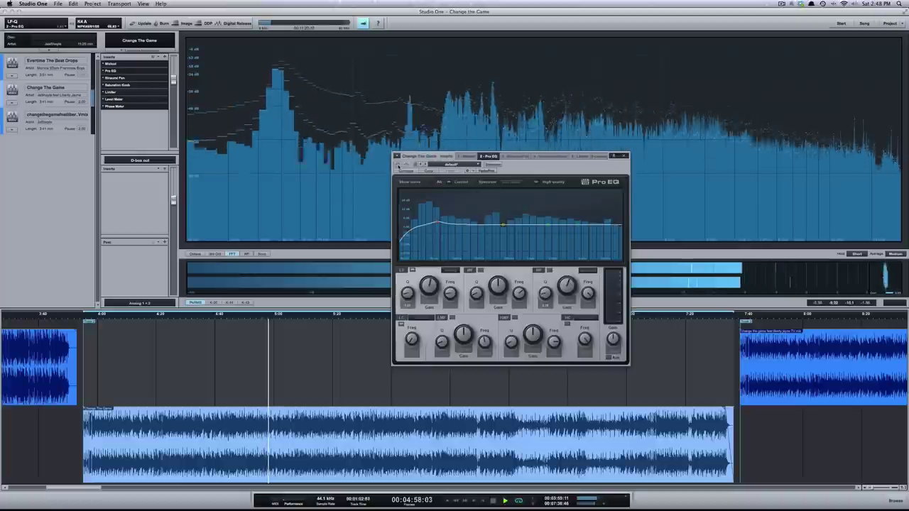
click(399, 166)
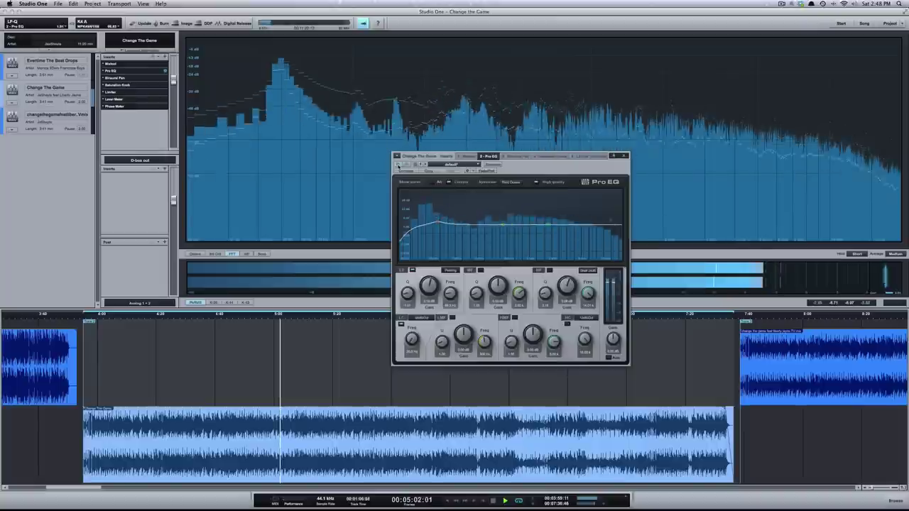
key(space)
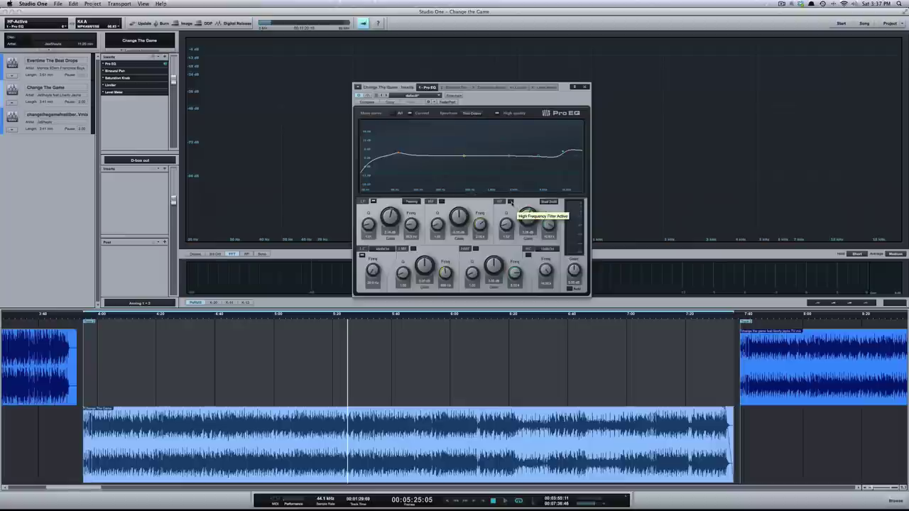
Toggle the Pro EQ's high-frequency filter during playback to compare the track with and without the high boost
key(space)
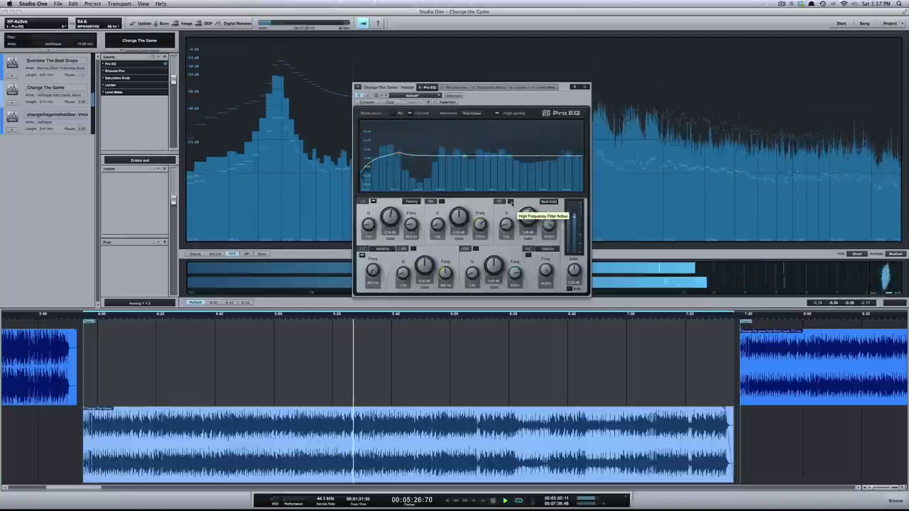
click(510, 203)
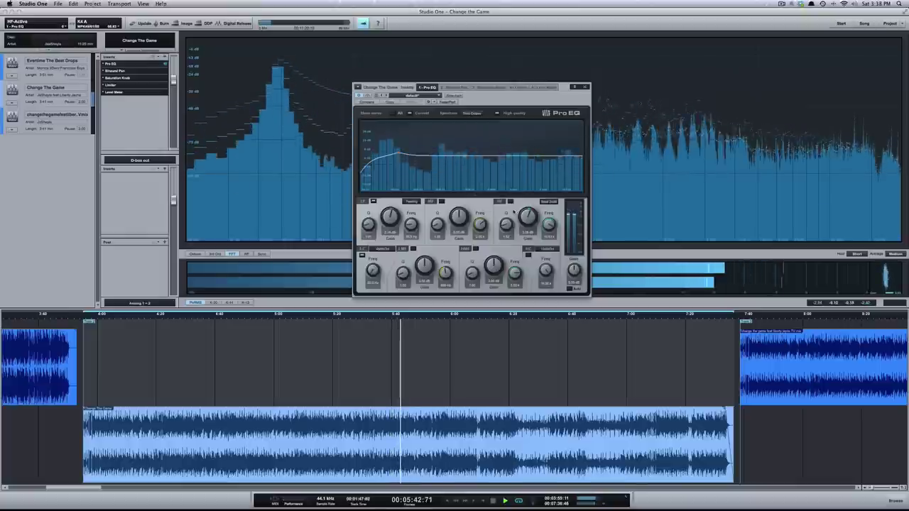
key(space)
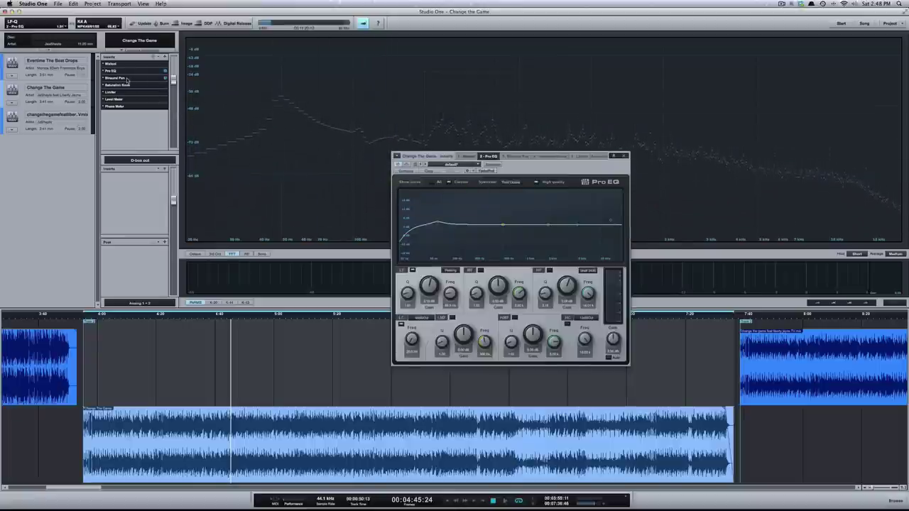
Activate the Binaural Pan insert at 150% width and compare the track with it bypassed and active
click(166, 77)
drag(545, 156, 580, 220)
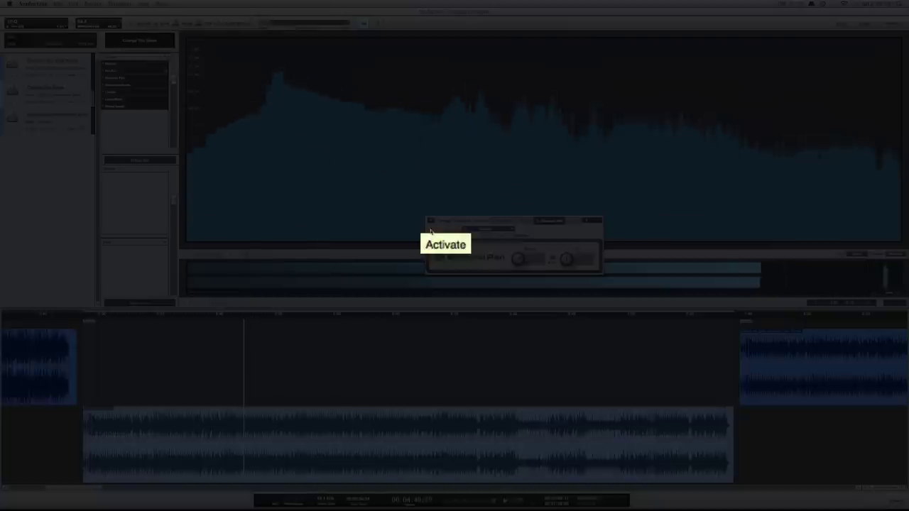
click(273, 197)
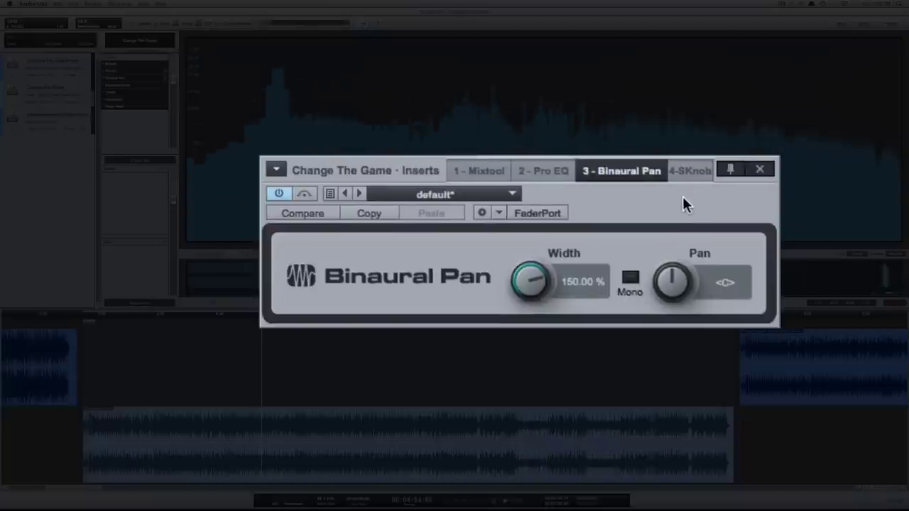
click(281, 193)
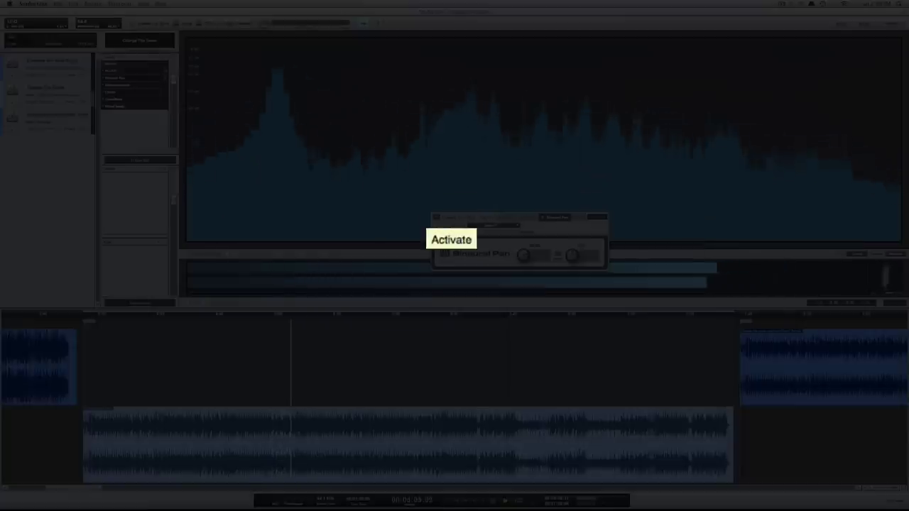
click(278, 194)
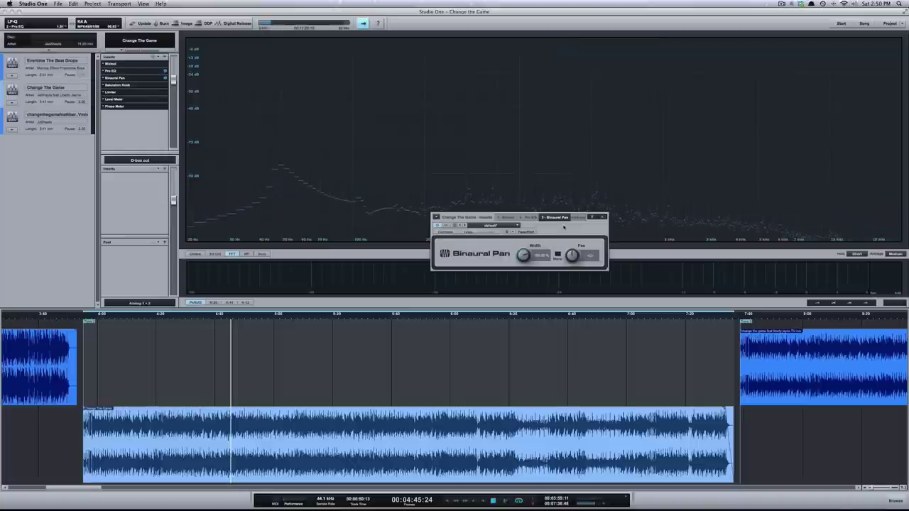
drag(563, 227, 569, 217)
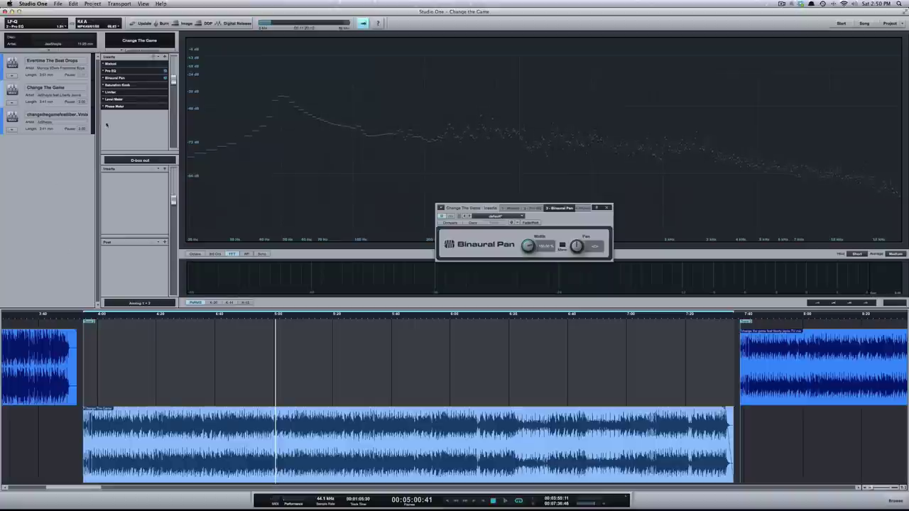
Open and activate the Saturation Knob insert, and compare the playing track with the saturation active and bypassed
click(118, 84)
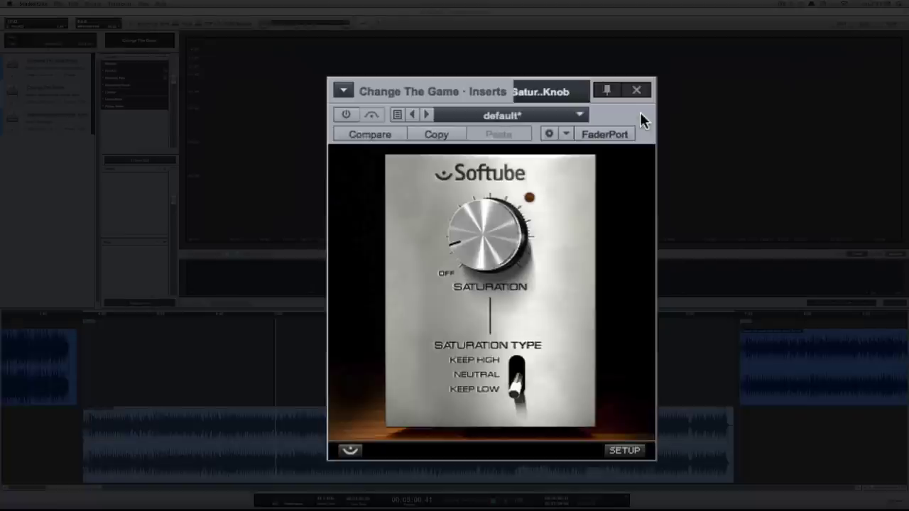
drag(640, 112, 645, 107)
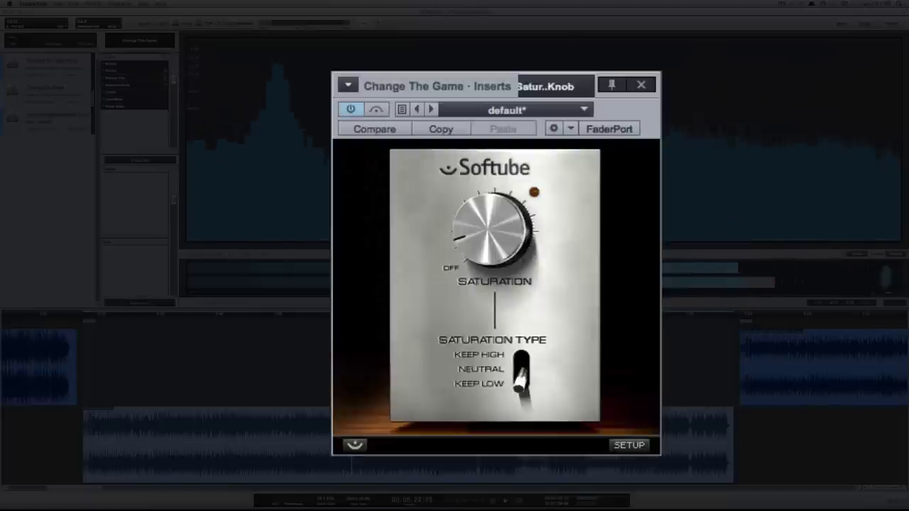
click(354, 105)
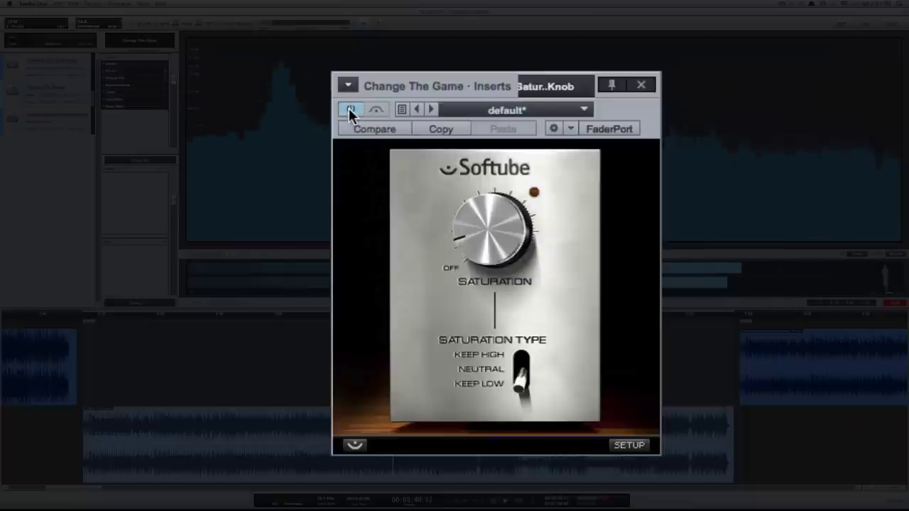
click(349, 109)
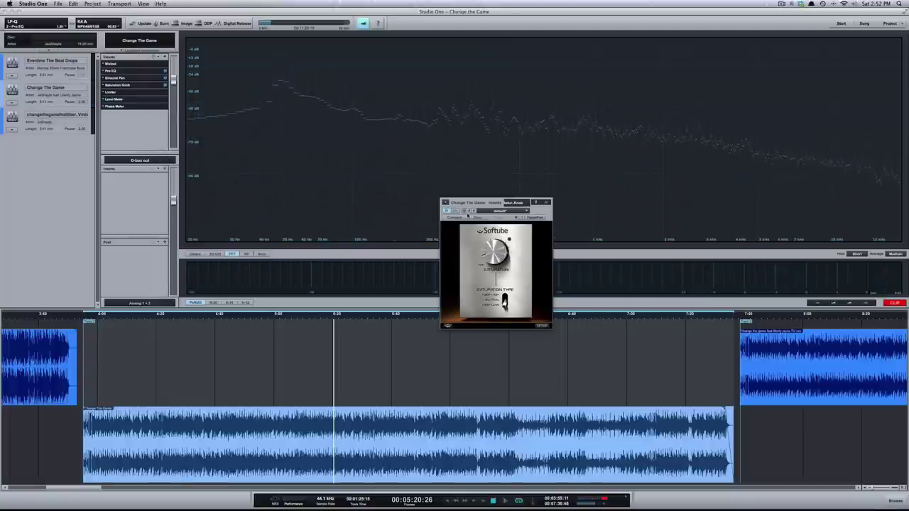
Activate the Limiter insert, and open the Level Meter insert with its window placed just below the Limiter
mouse_move(530, 204)
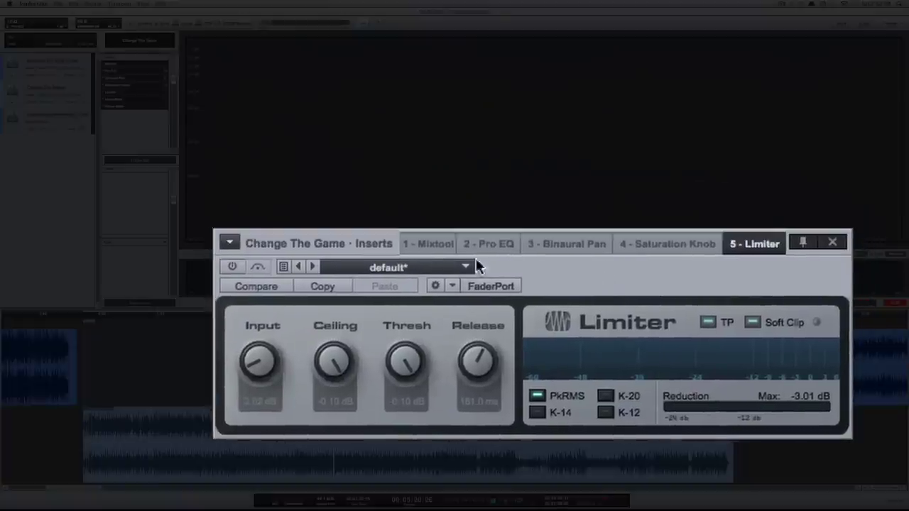
click(233, 267)
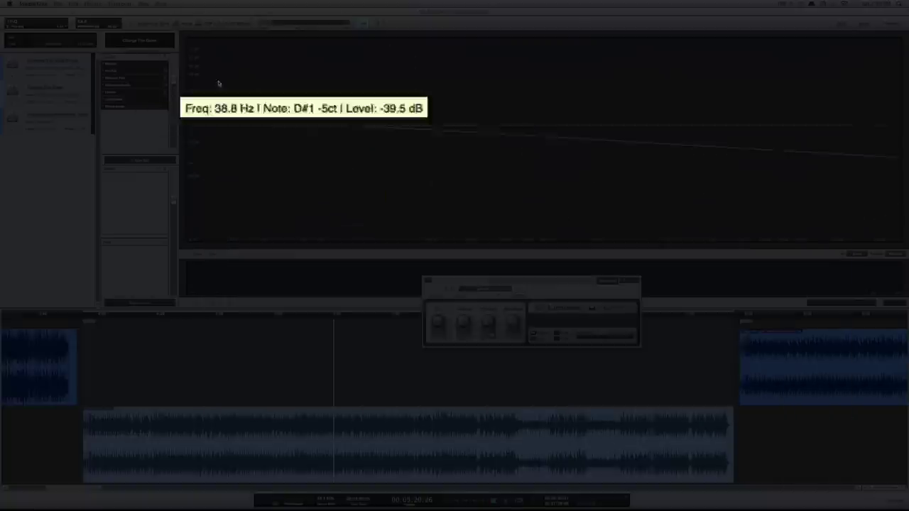
double_click(119, 99)
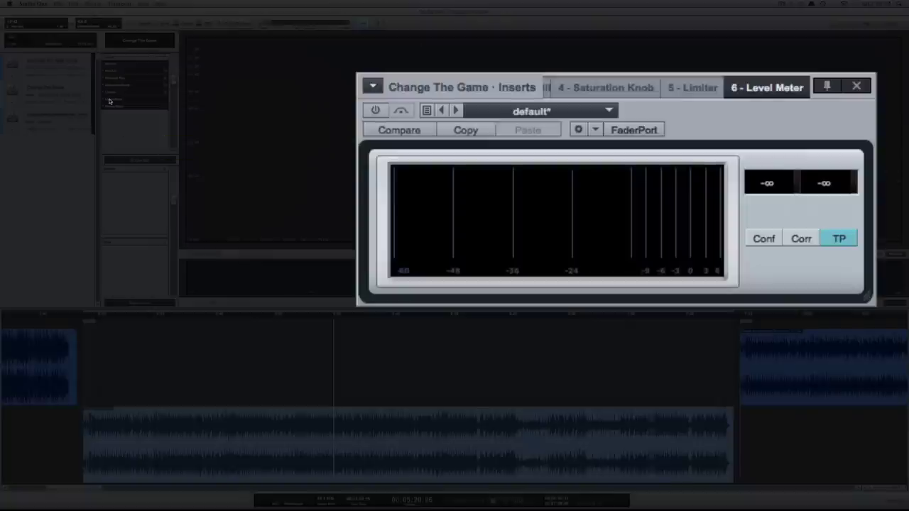
click(646, 156)
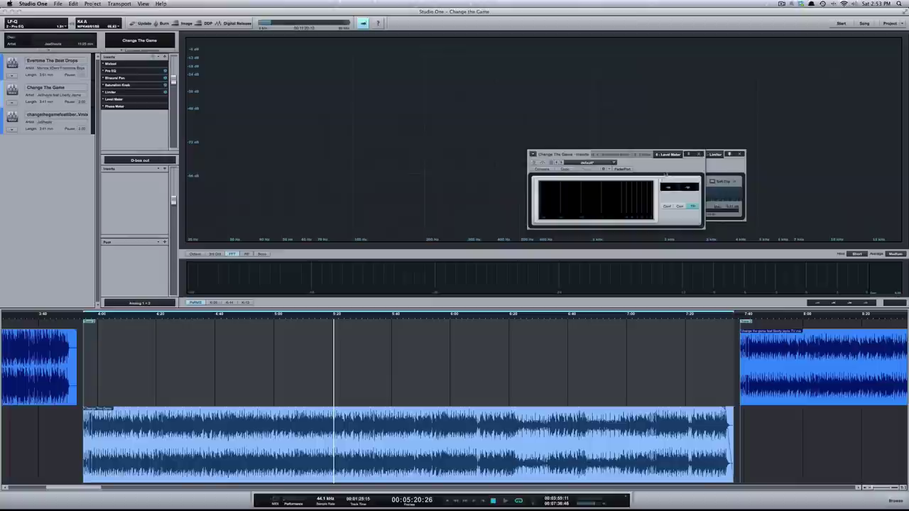
drag(663, 162, 709, 238)
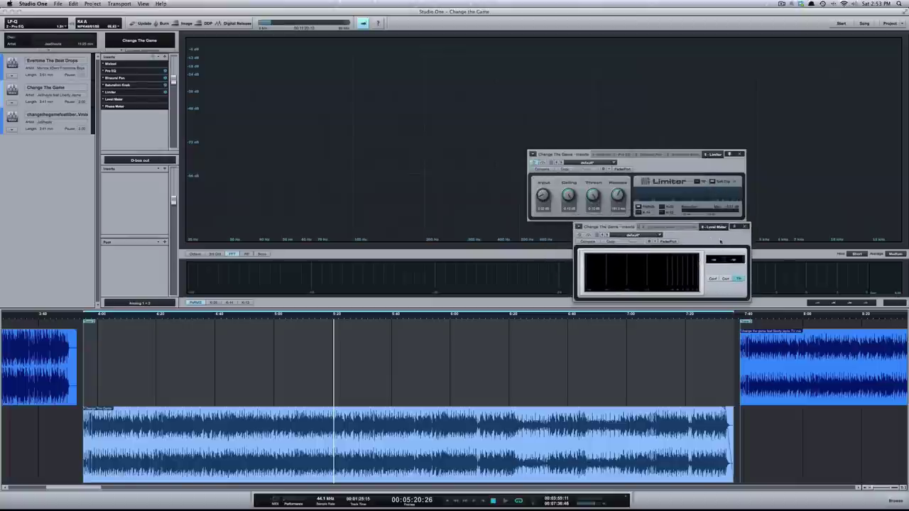
drag(721, 248, 719, 254)
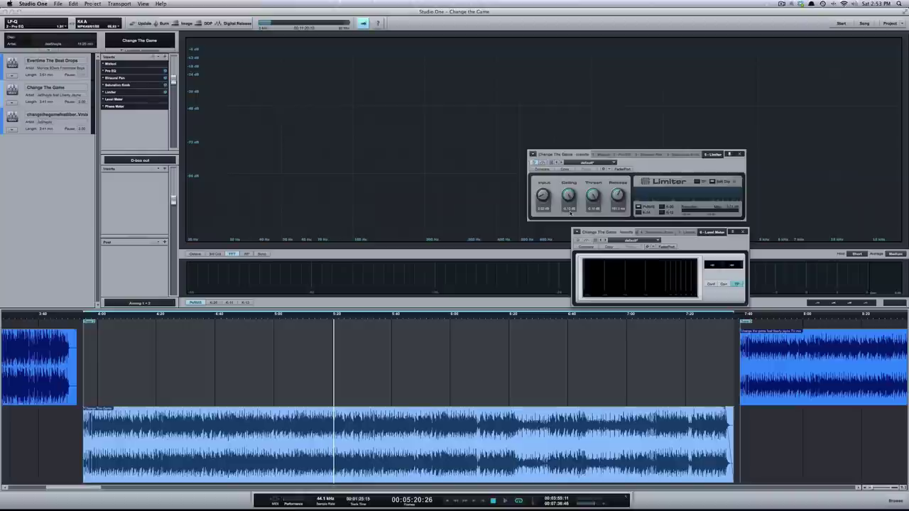
Activate the Level Meter and play Change The Game to check its peak levels, clip indicators and correlation
key(space)
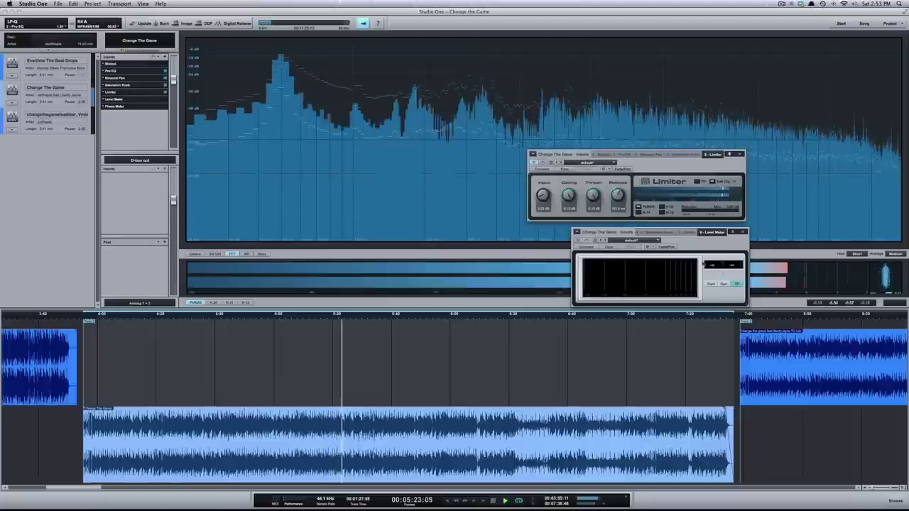
key(space)
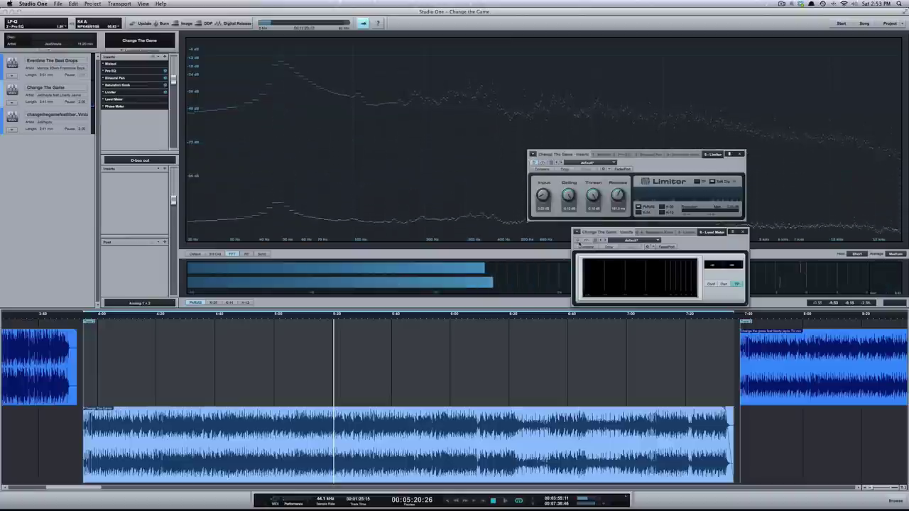
key(space)
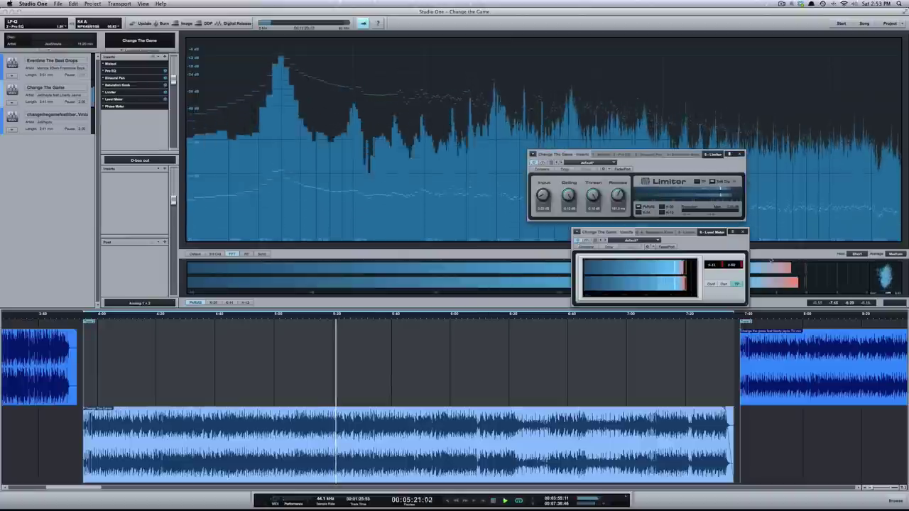
mouse_move(779, 272)
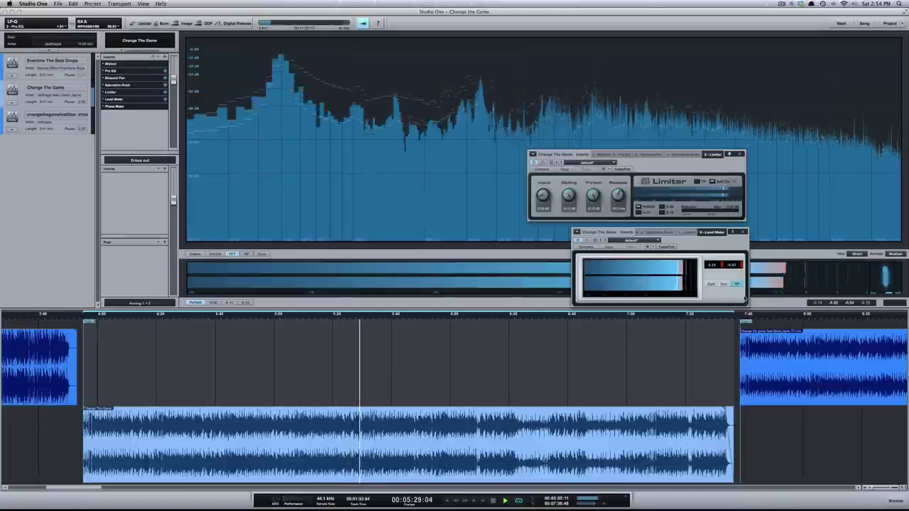
key(space)
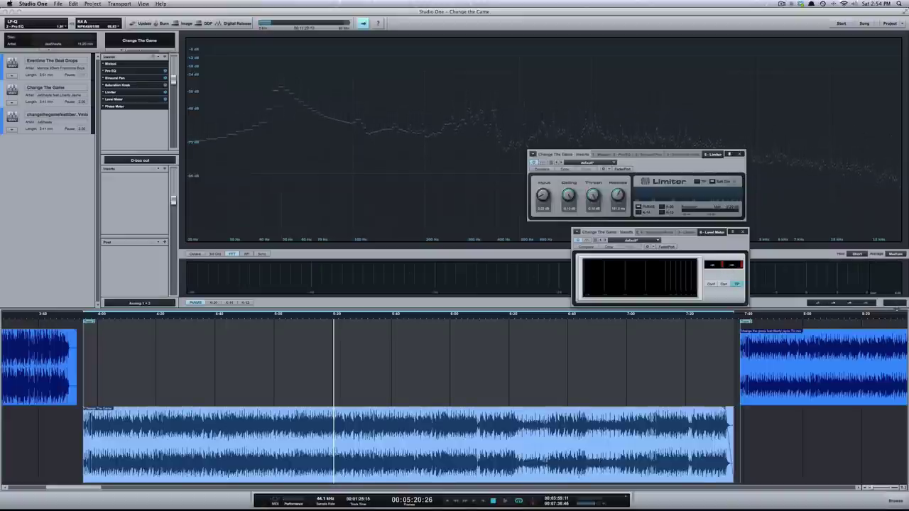
key(space)
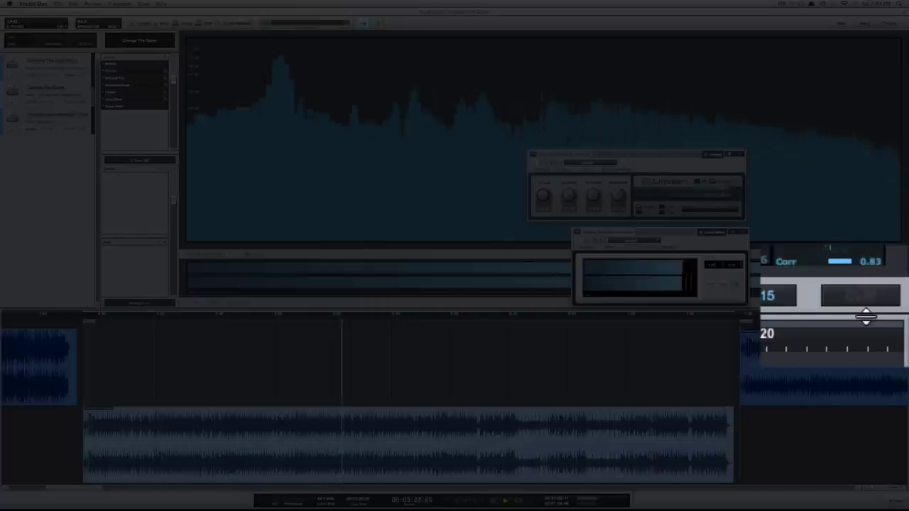
key(space)
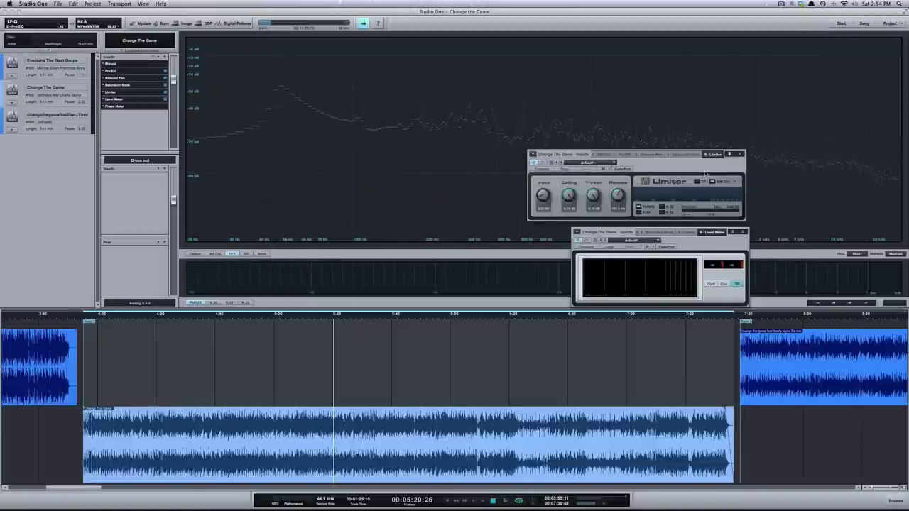
Enable the Limiter's TP option and play the track to recheck the peak levels on the Level Meter
drag(706, 173, 705, 169)
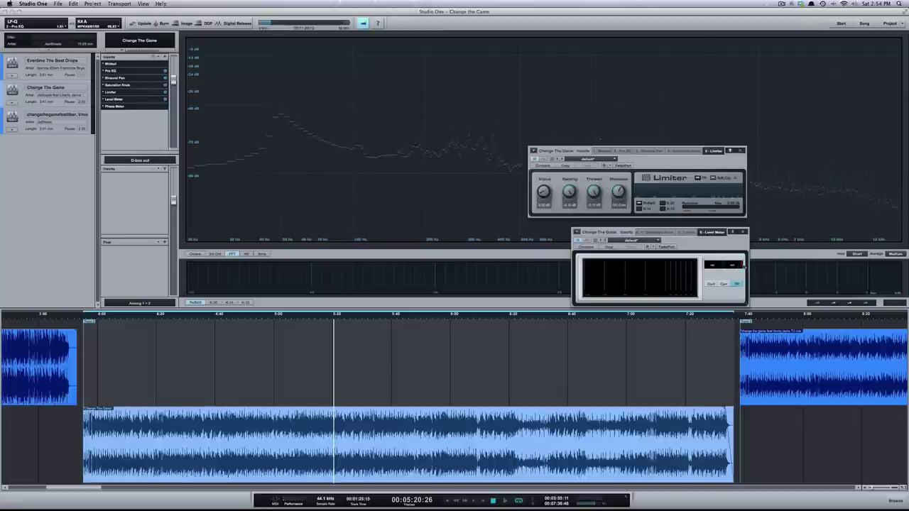
key(space)
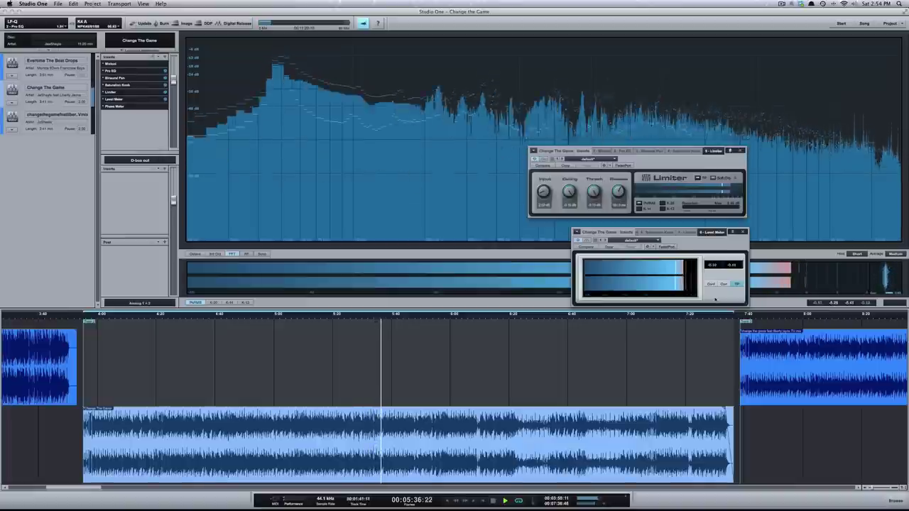
key(space)
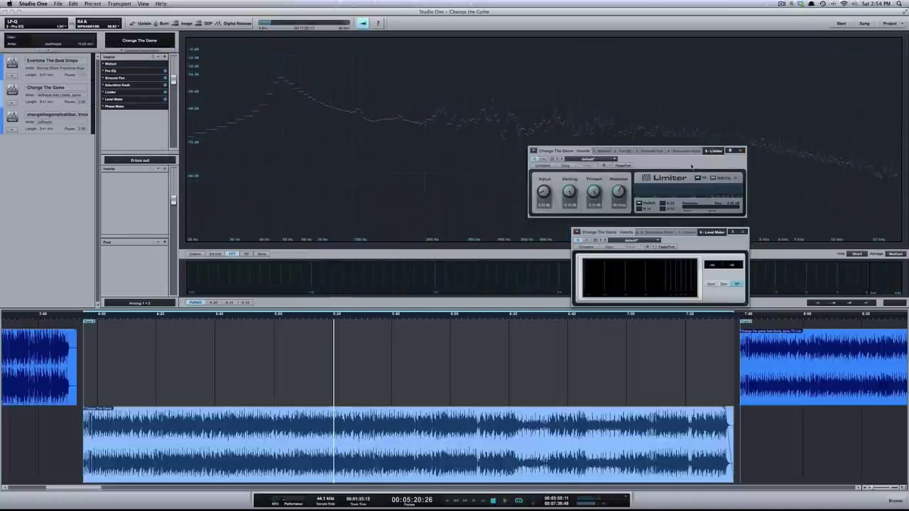
Remove the Mixtool and Phase Meter inserts from the Change The Game insert chain
drag(691, 166, 623, 163)
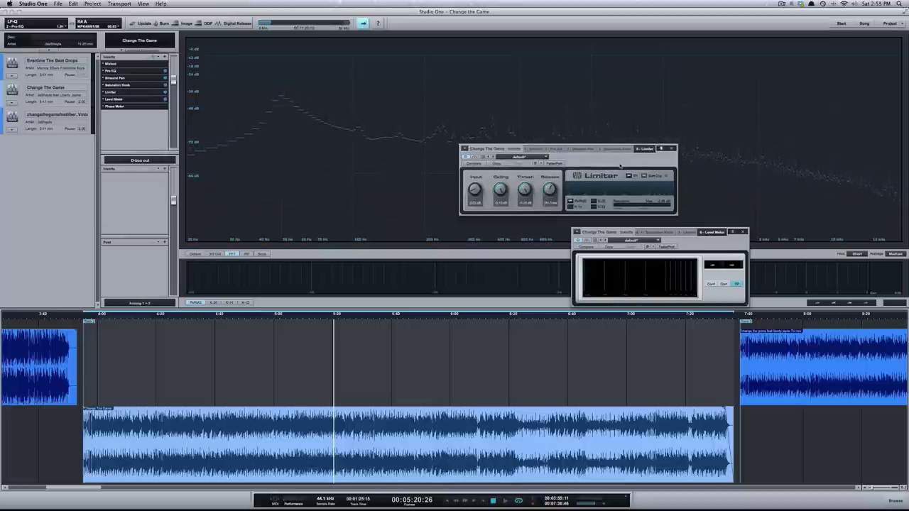
drag(620, 166, 632, 164)
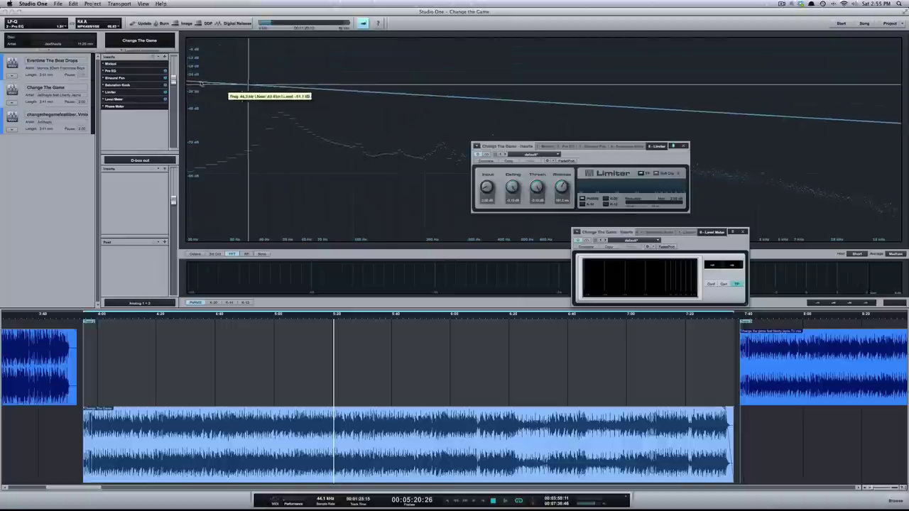
right_click(102, 64)
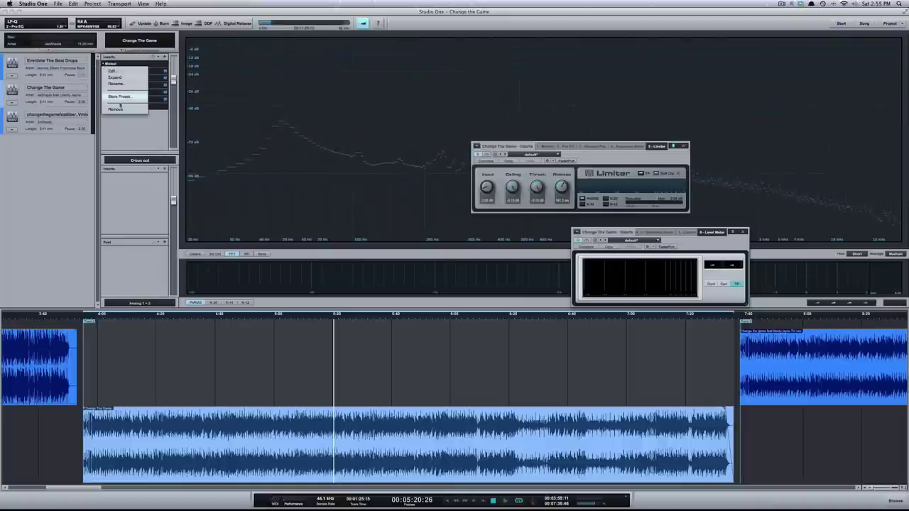
click(108, 97)
right_click(104, 101)
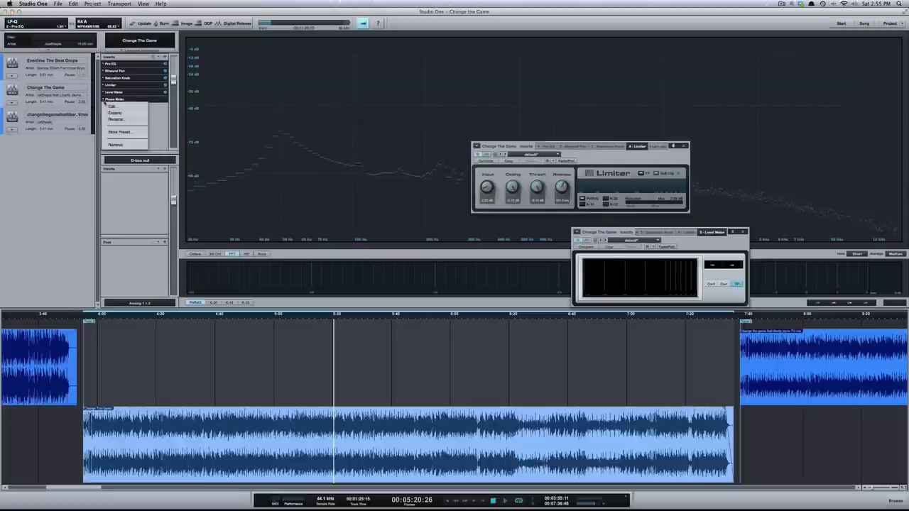
click(119, 145)
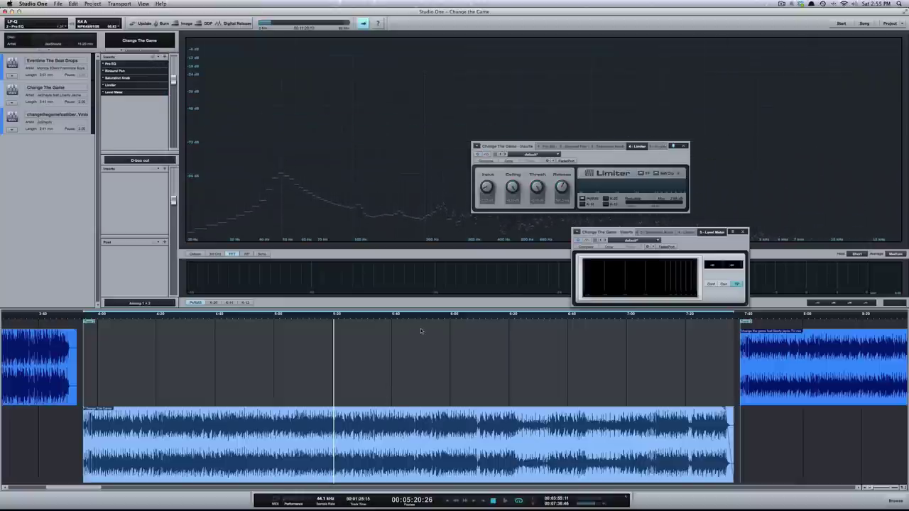
Play the track with all inserts bypassed, reactivate the whole chain, and play from about 5:25 to compare the mastered sound
key(space)
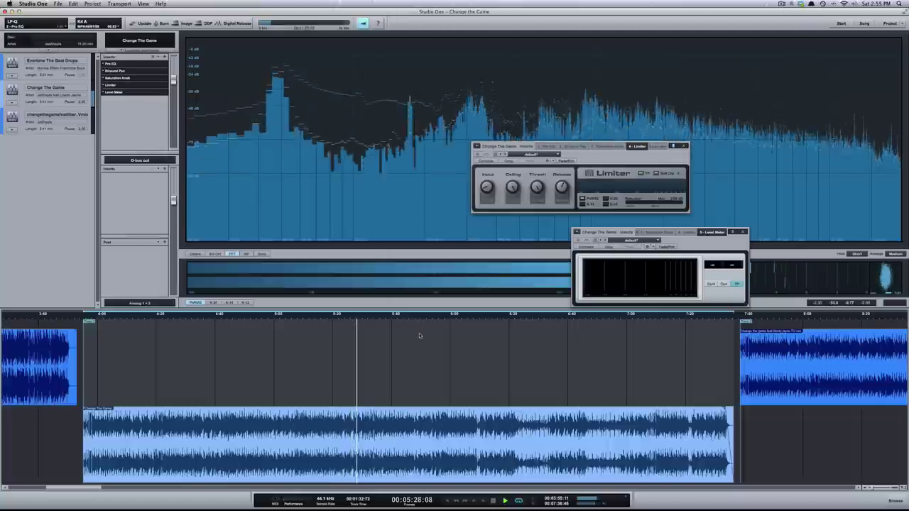
key(space)
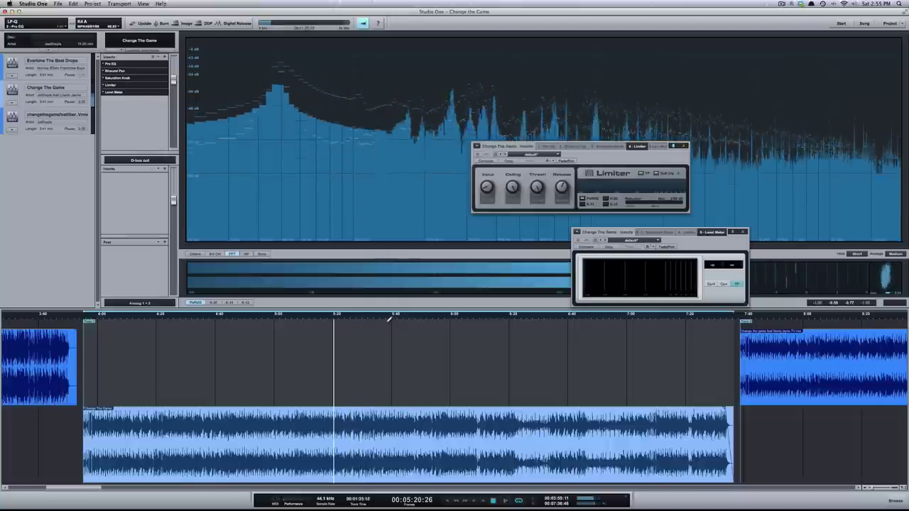
click(157, 58)
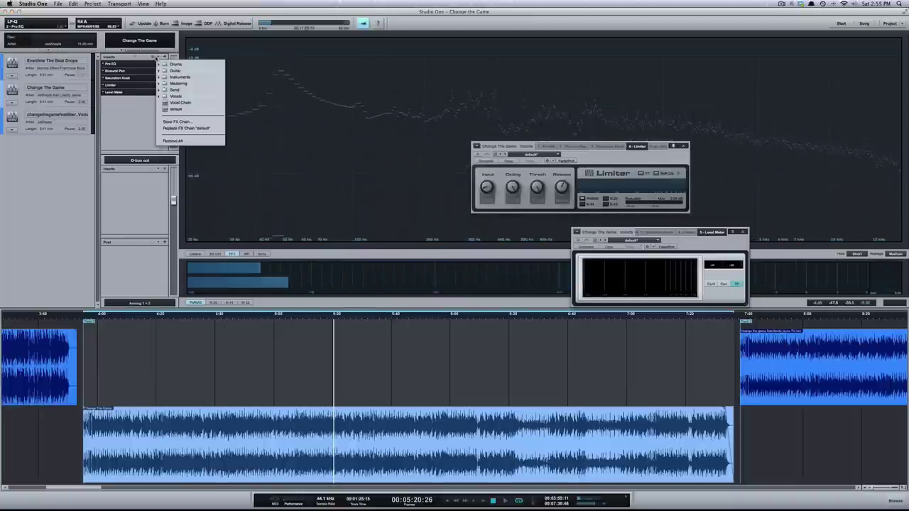
click(170, 67)
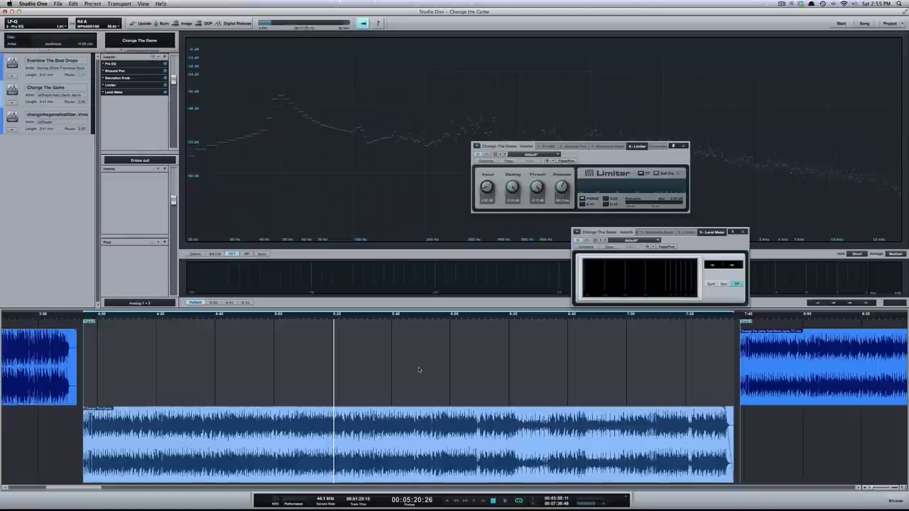
click(348, 317)
key(space)
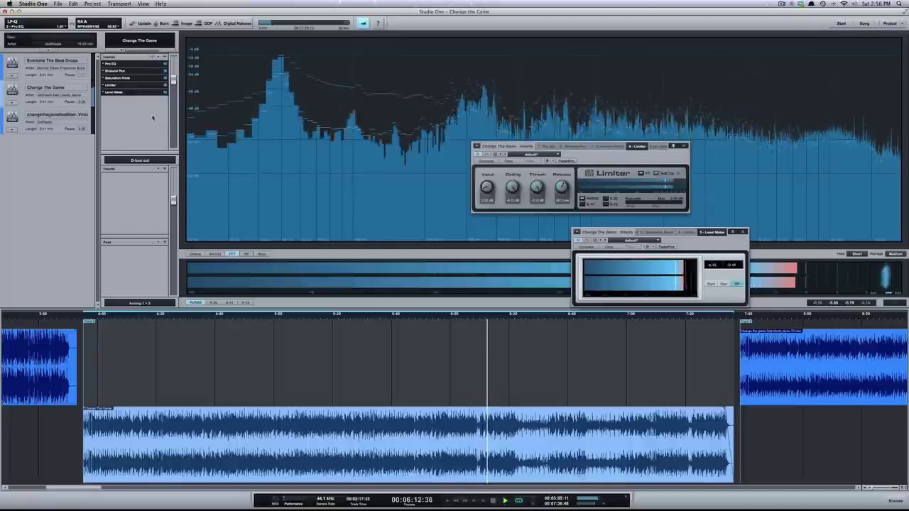
key(space)
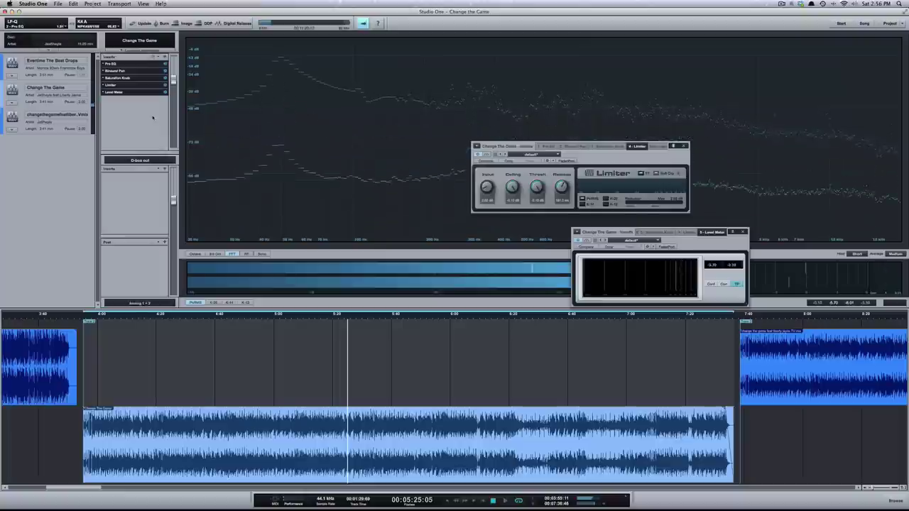